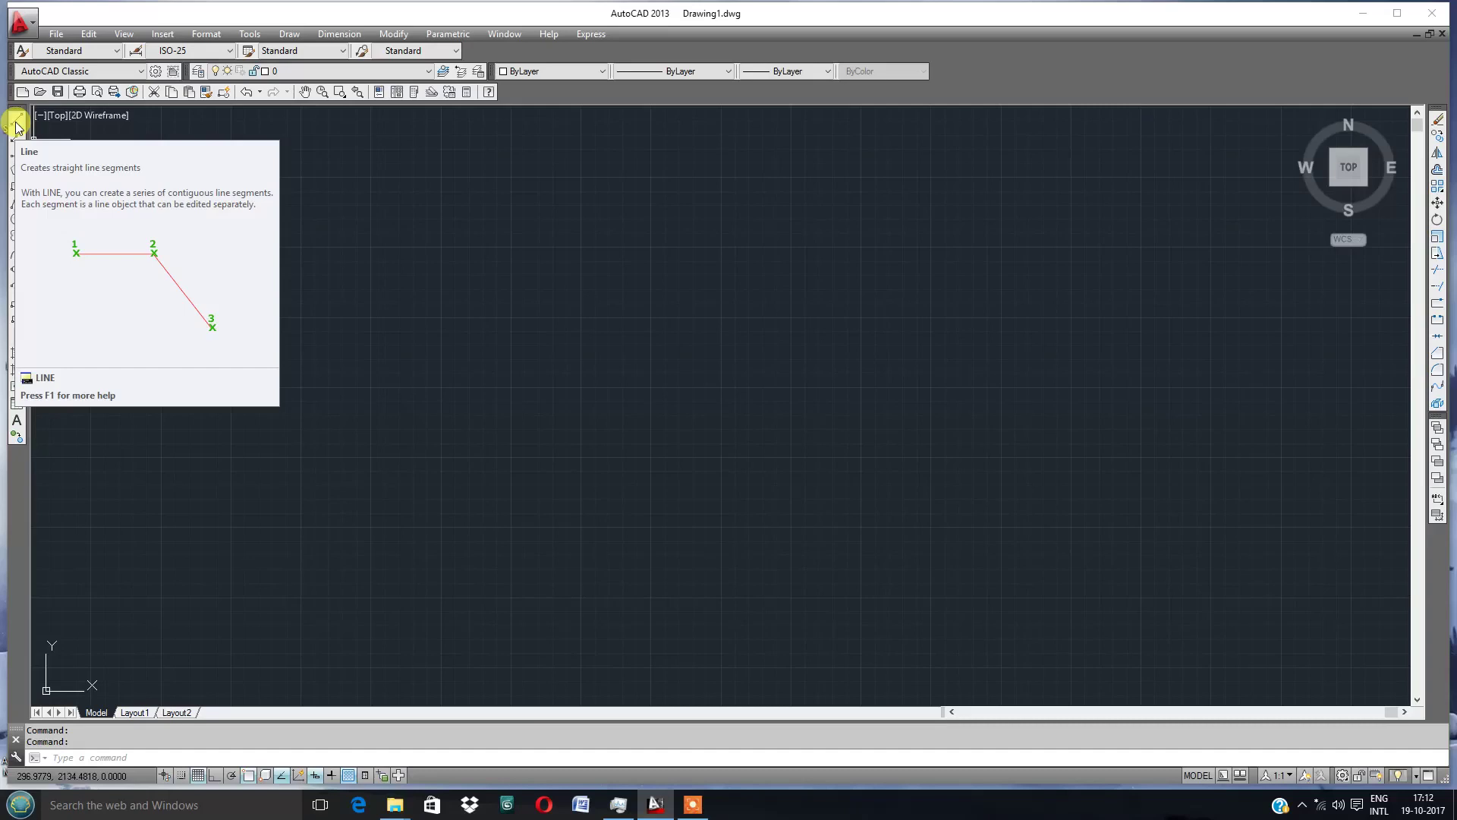
- Start a line at a point in the upper-left with a first segment 20 units long
click(16, 125)
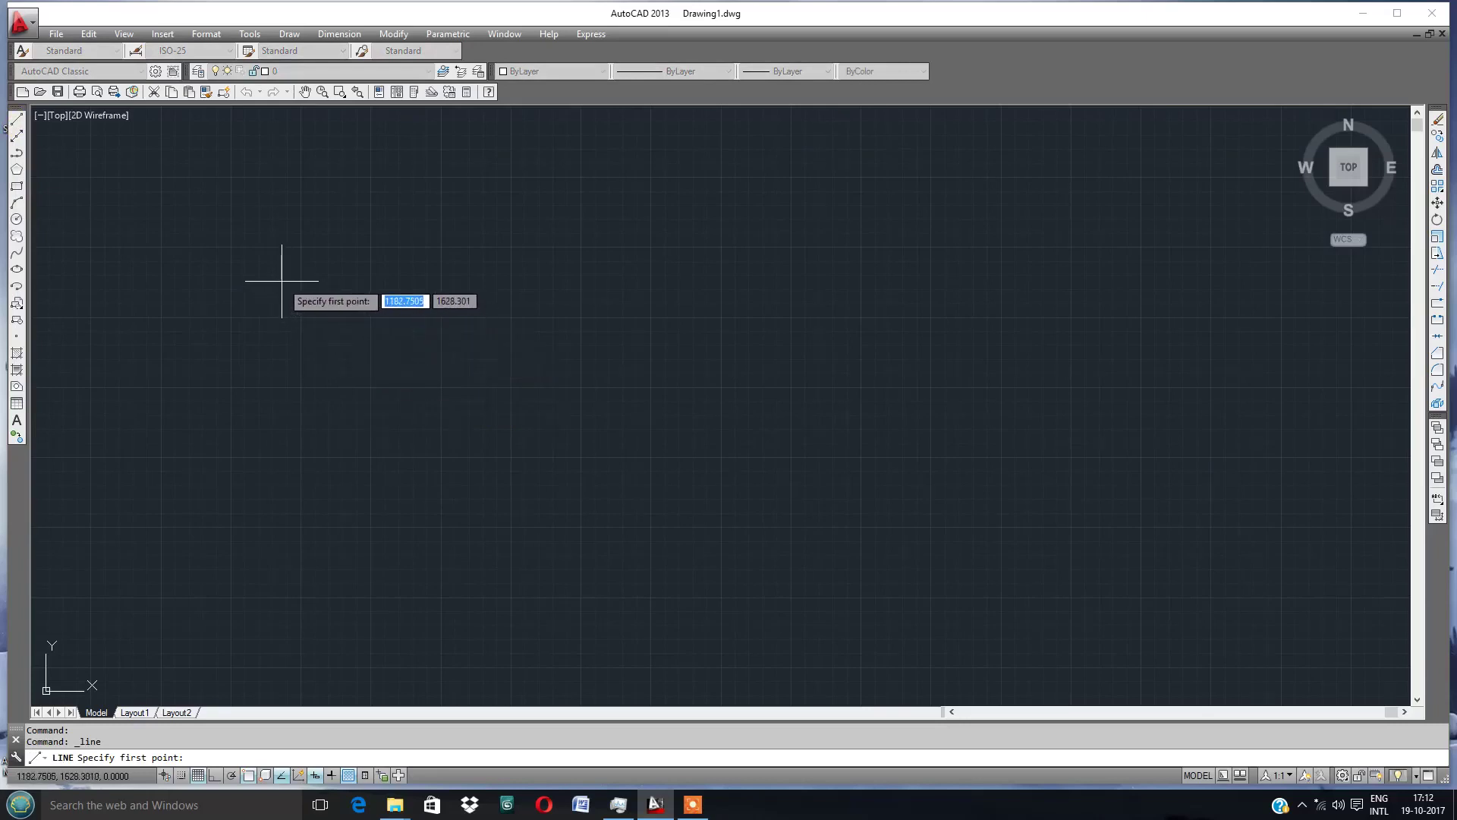
click(281, 309)
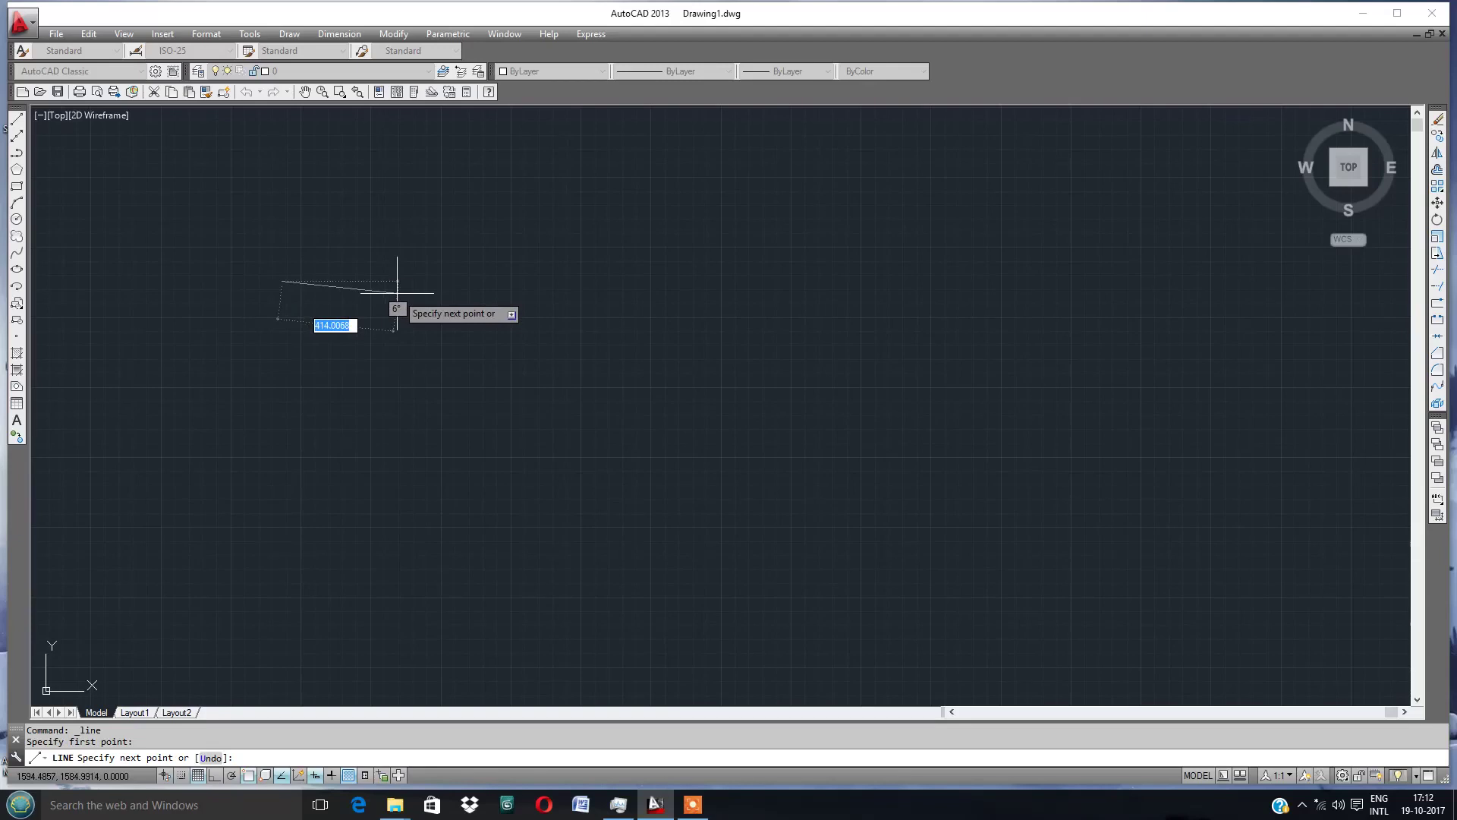
text(20)
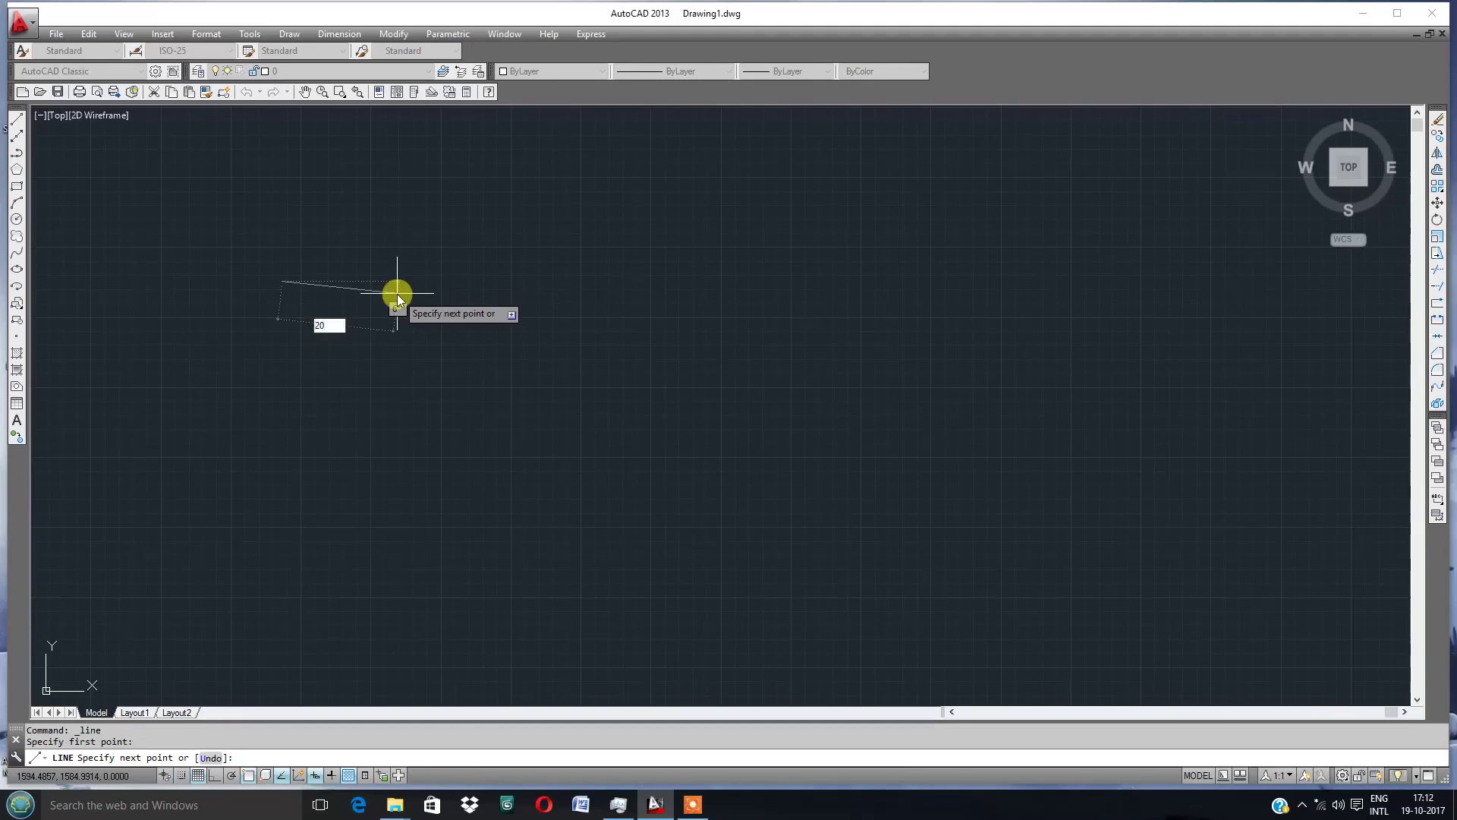
key(Return)
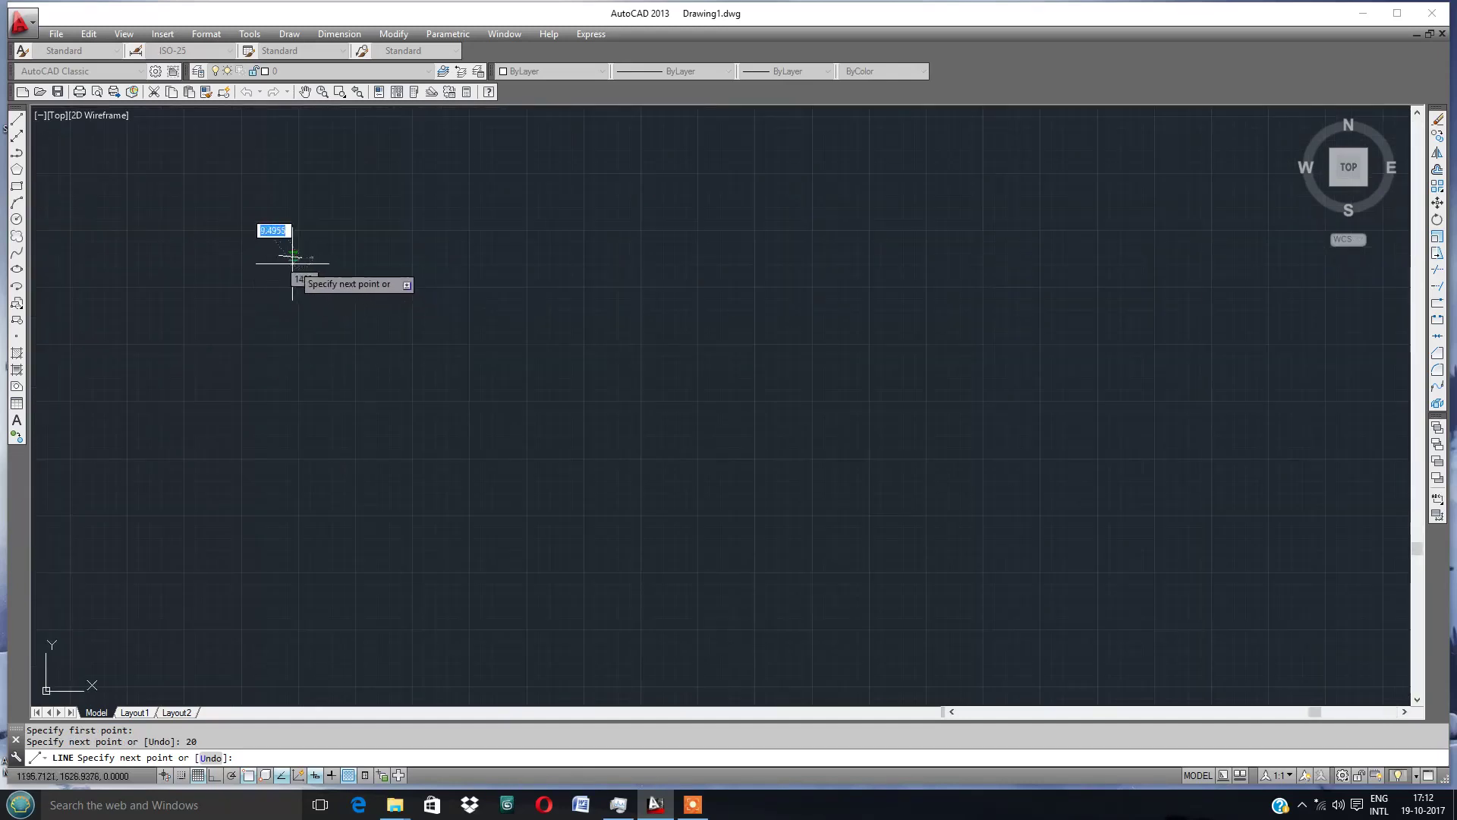
scroll(293, 261, up, 3)
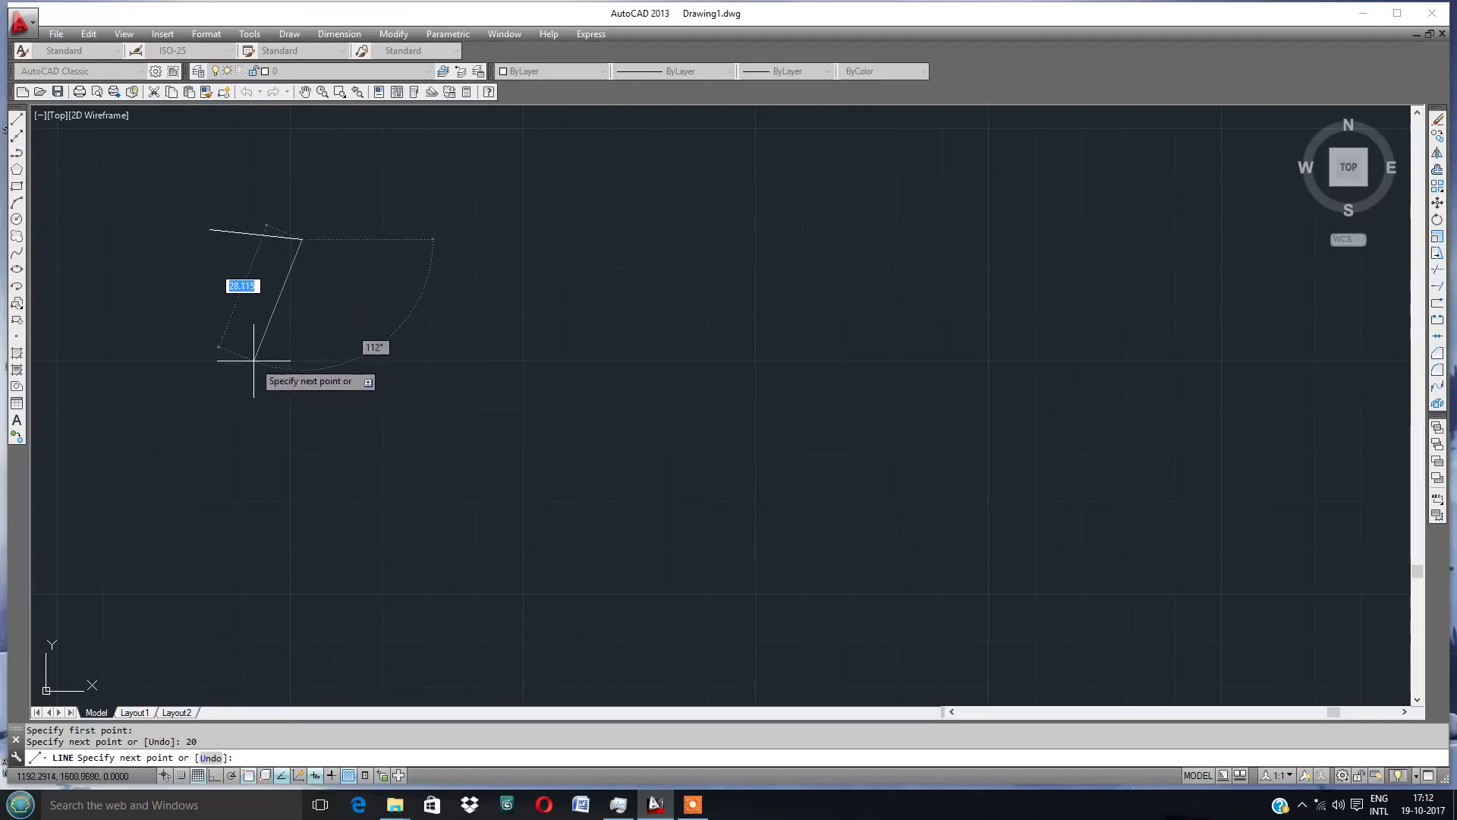
- Add zigzag segments down the left side, across the bottom and back up the middle
click(226, 343)
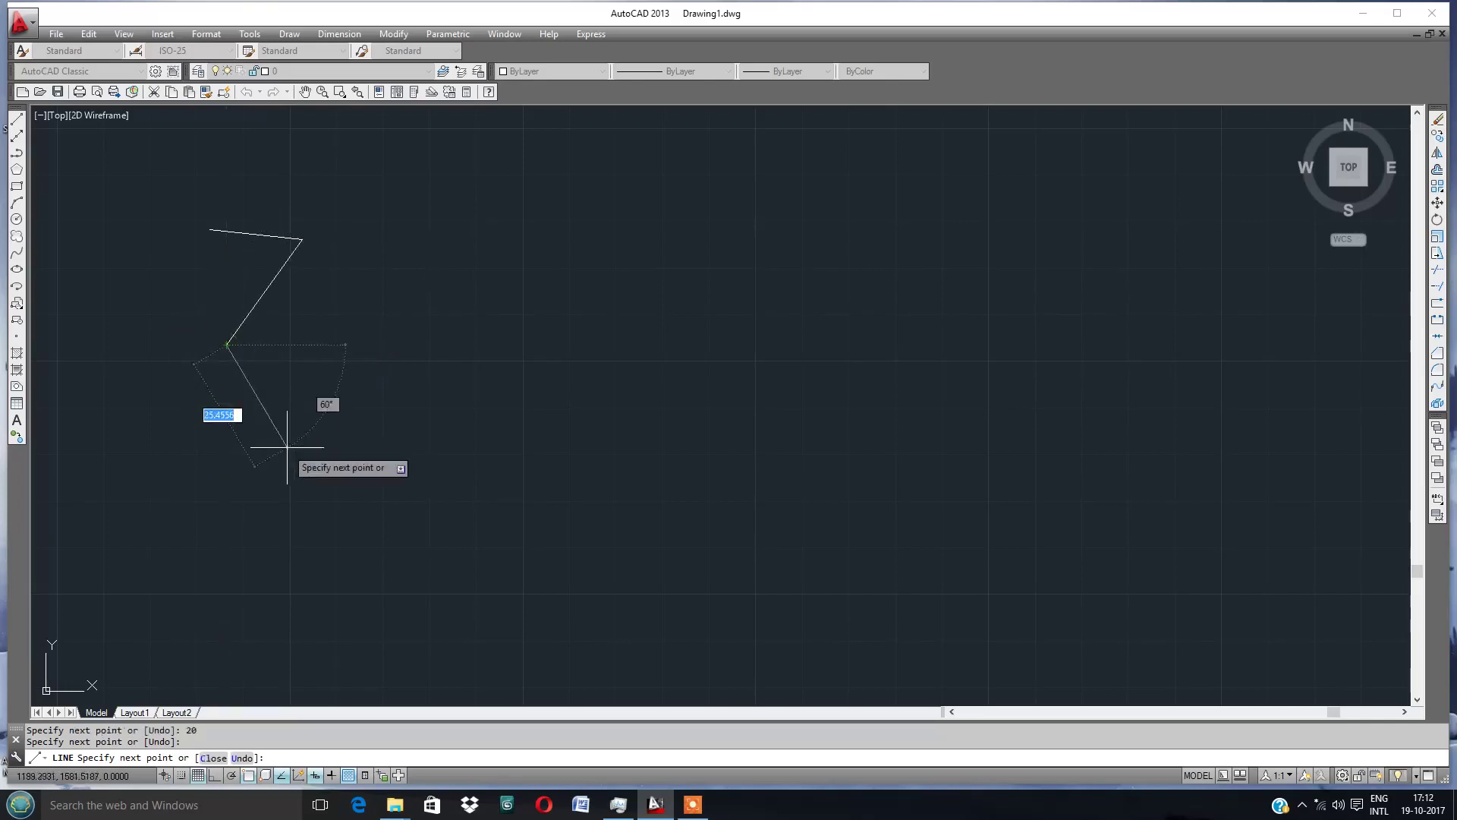
click(315, 455)
click(290, 577)
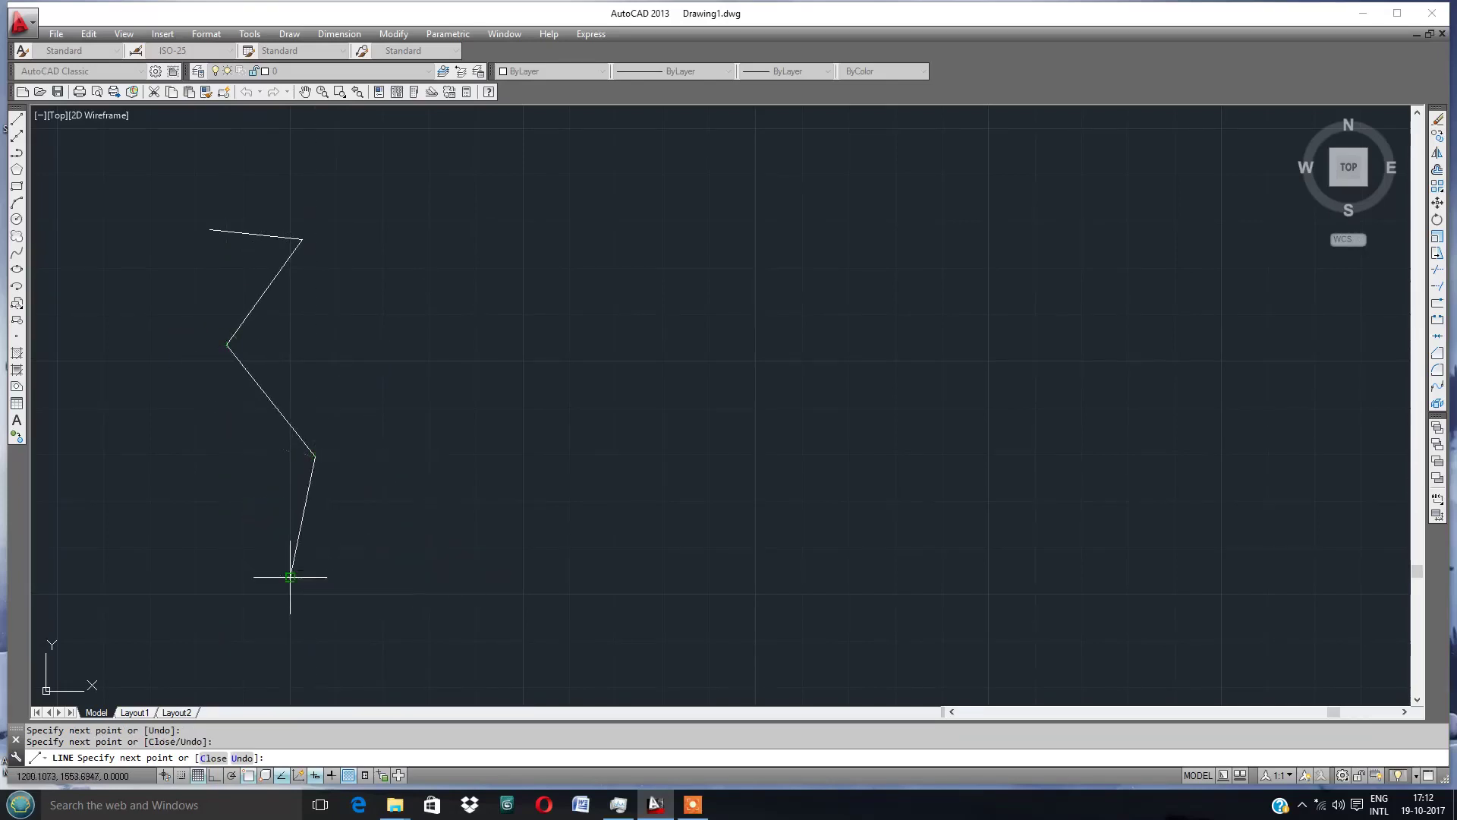
click(383, 633)
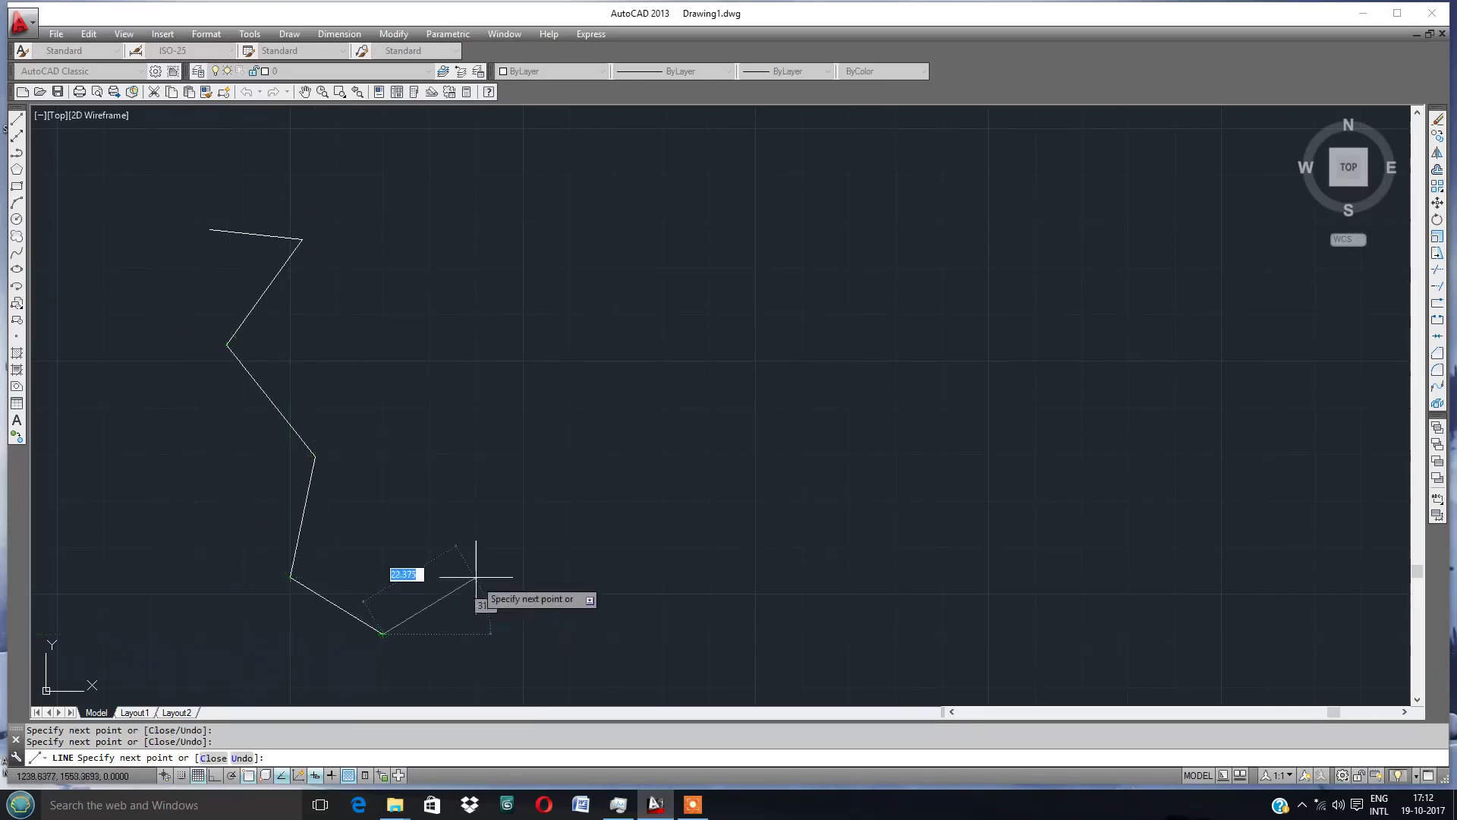
click(483, 560)
click(456, 452)
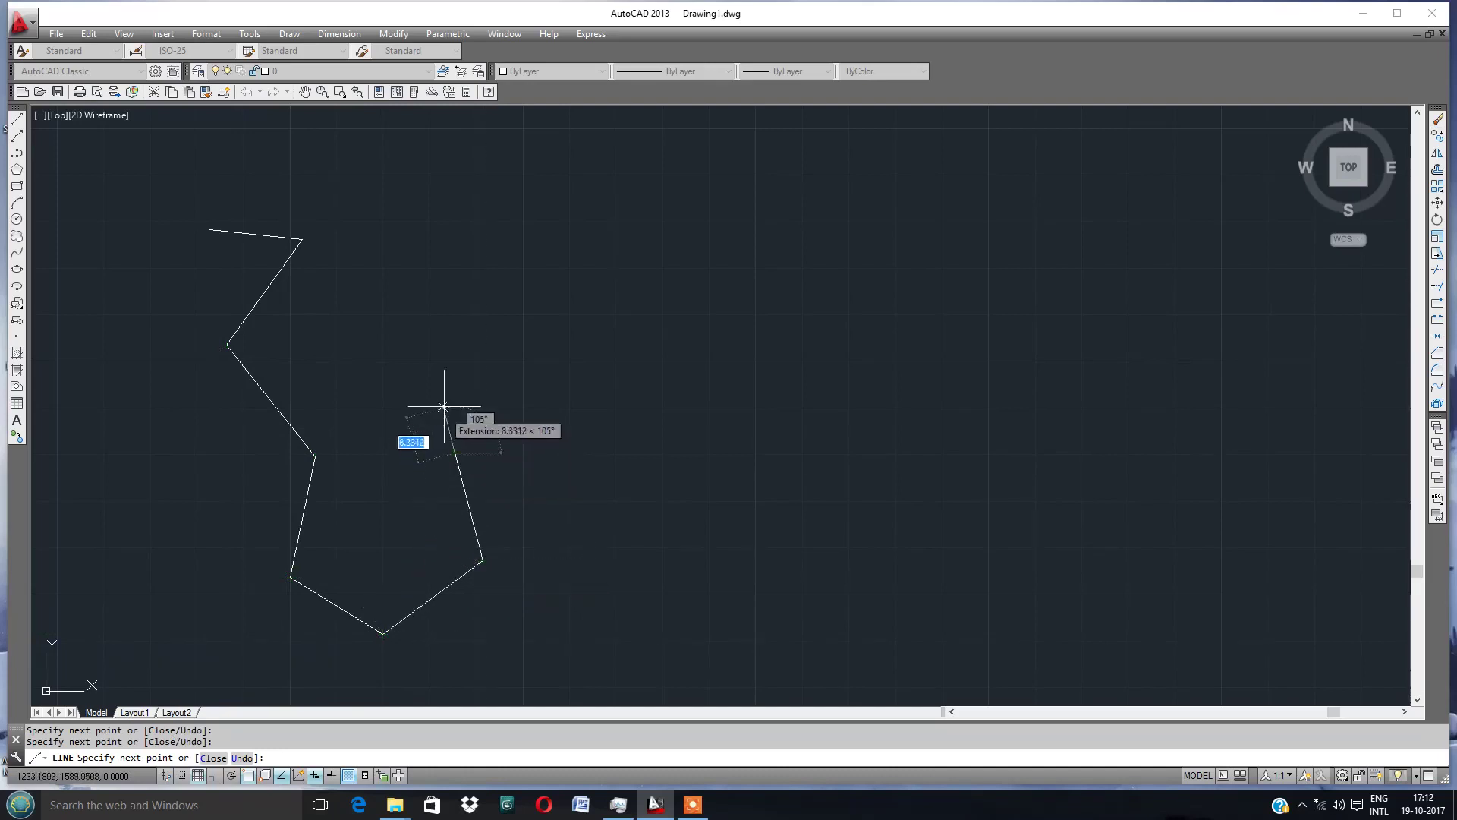
click(526, 378)
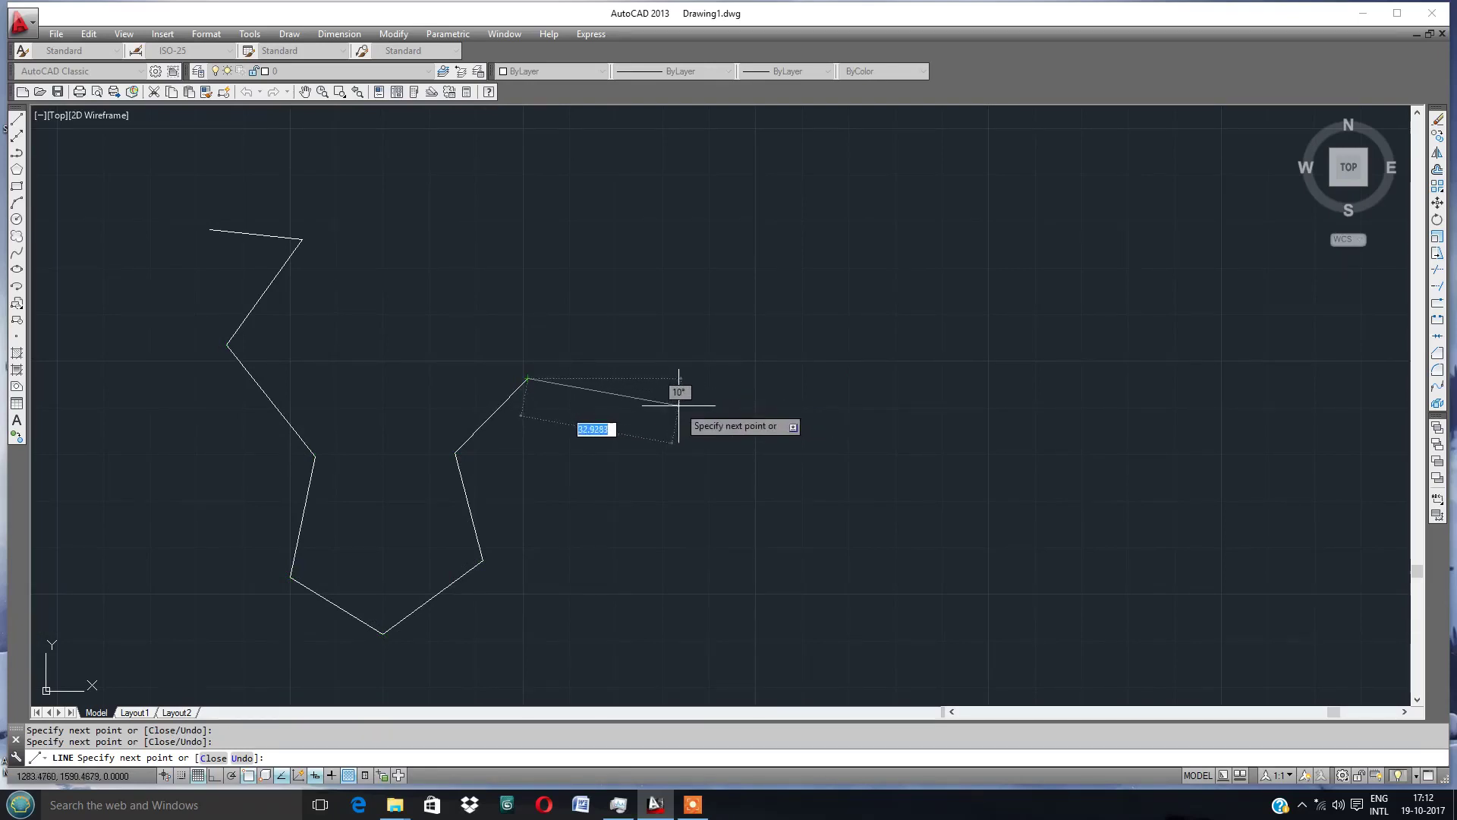
- Add segments around the right side and along the top back toward the start
click(696, 404)
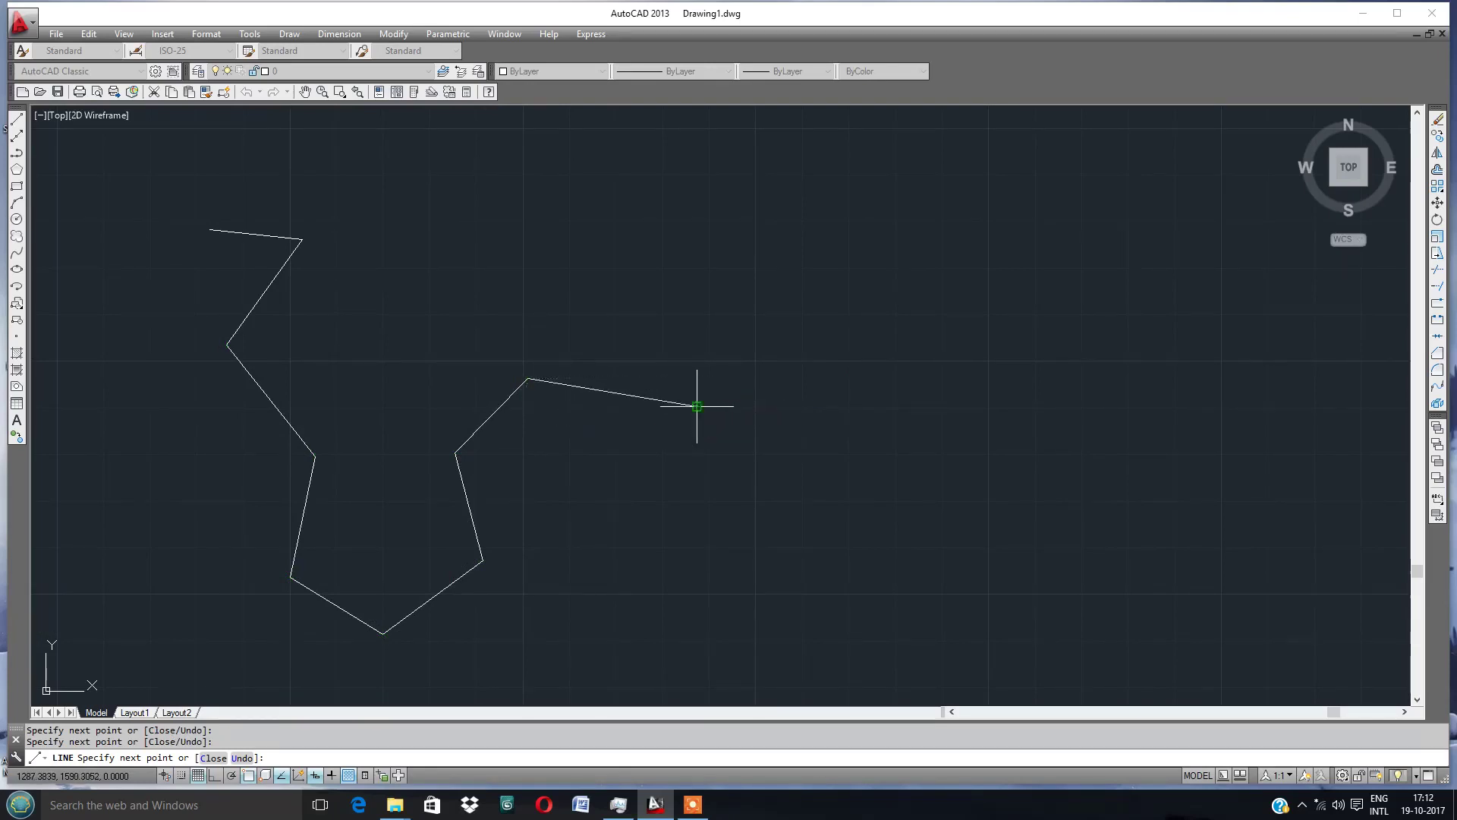
click(720, 267)
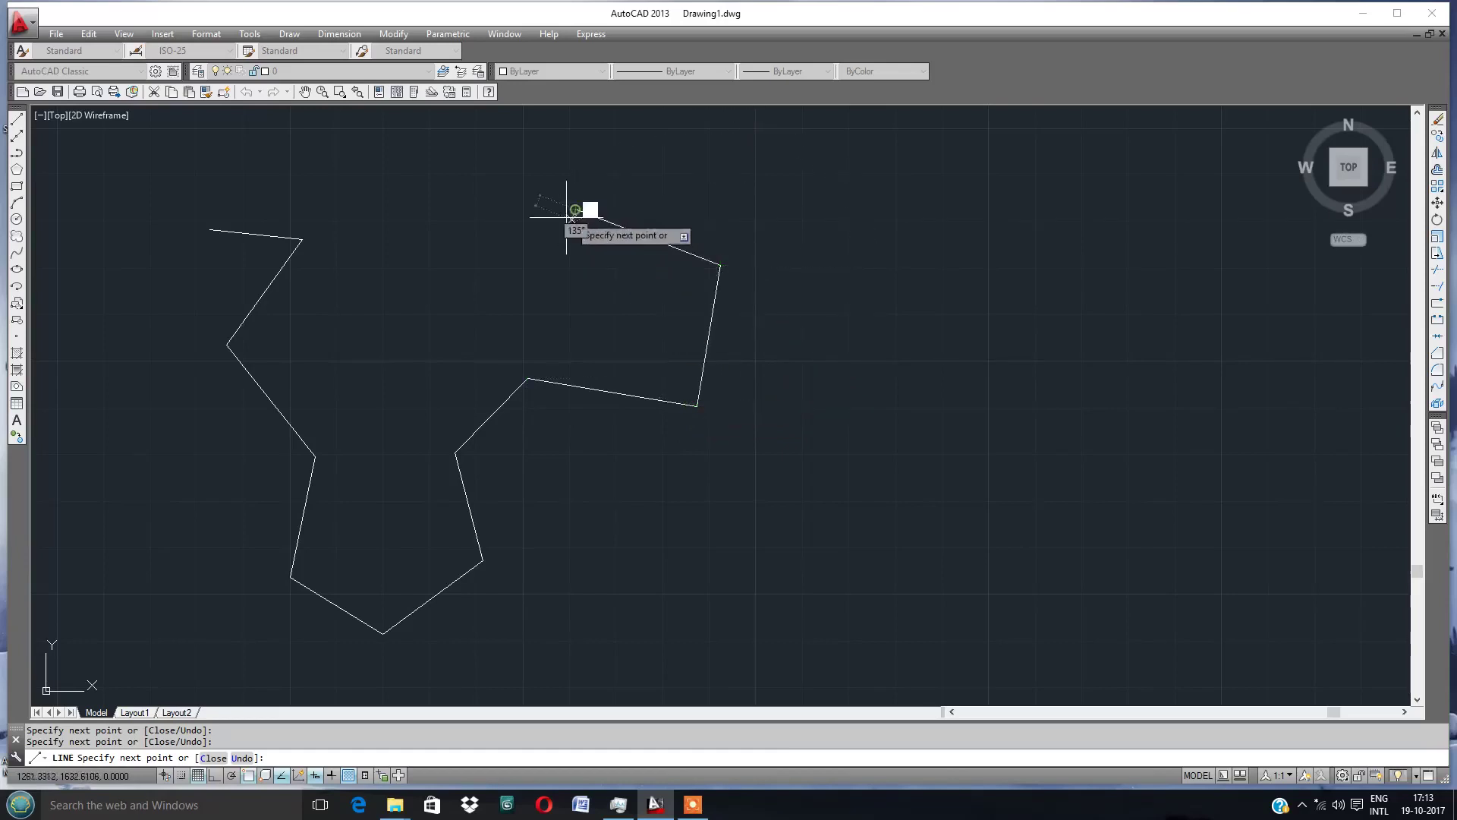
click(577, 209)
click(467, 258)
click(413, 187)
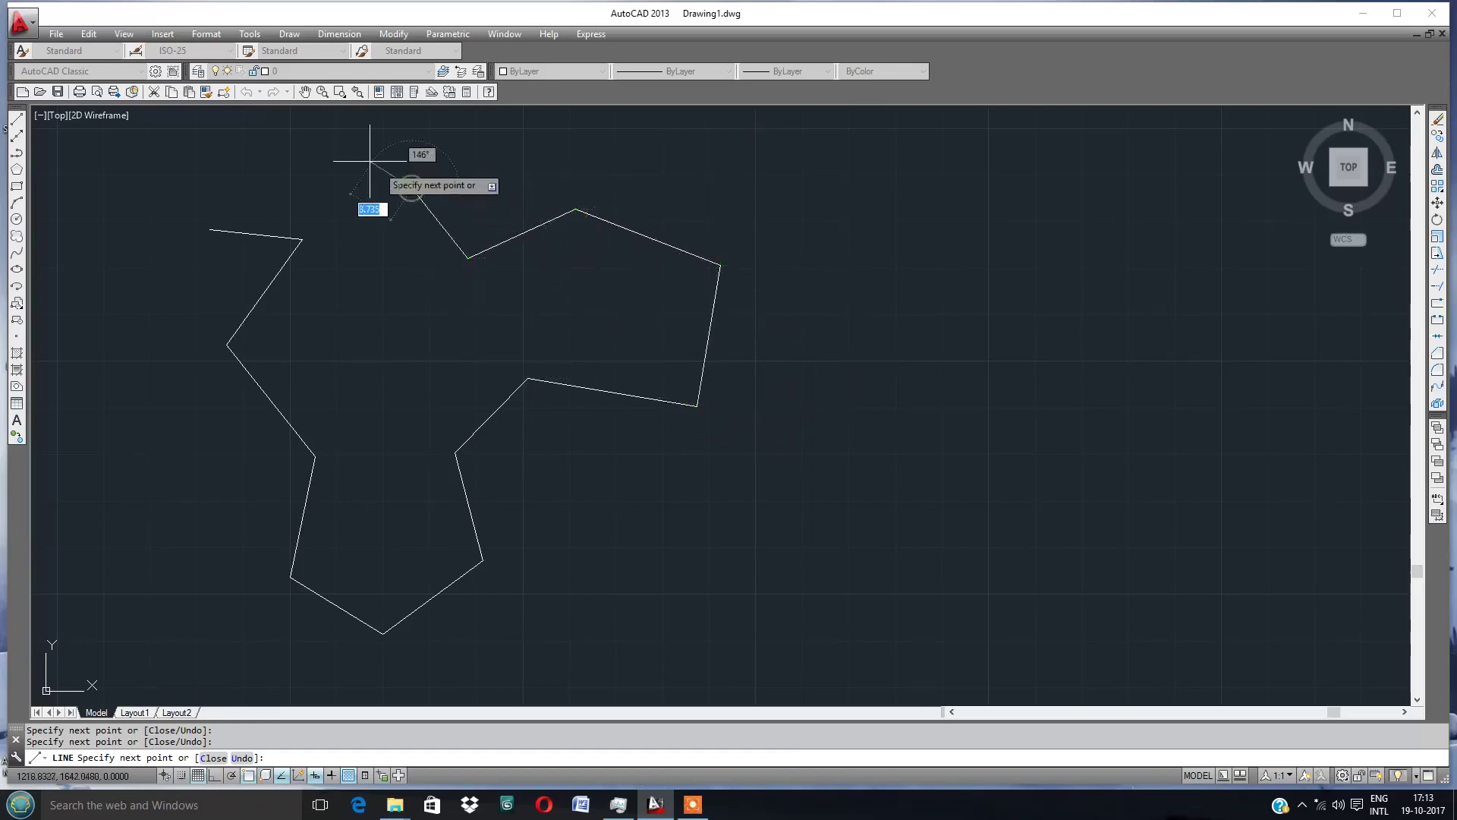
click(342, 147)
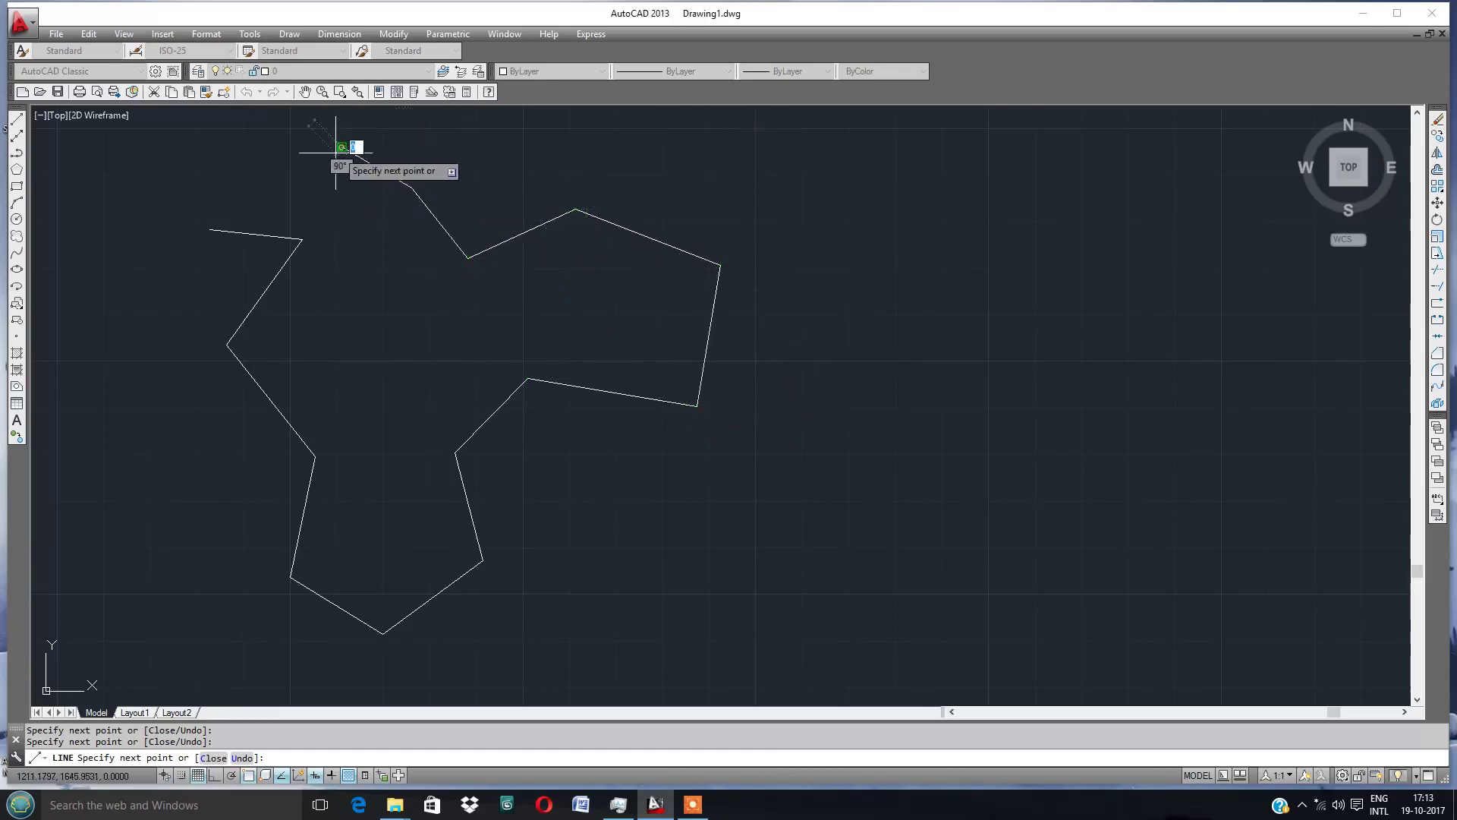
- Draw the final segment near the start point, end LINE via the right-click Enter option, and pan the view
click(208, 227)
right_click(210, 228)
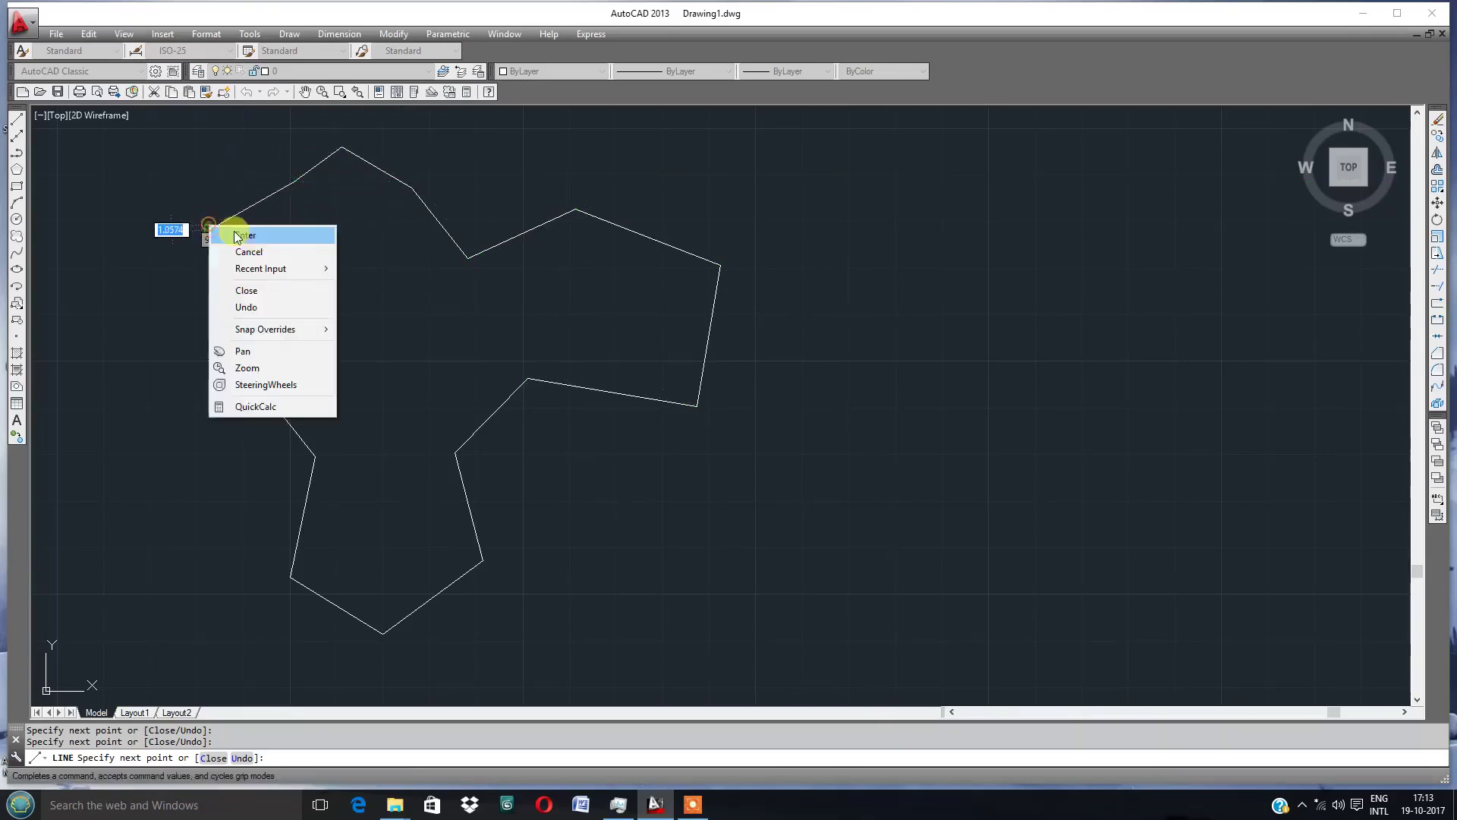
click(251, 231)
scroll(522, 349, down, 2)
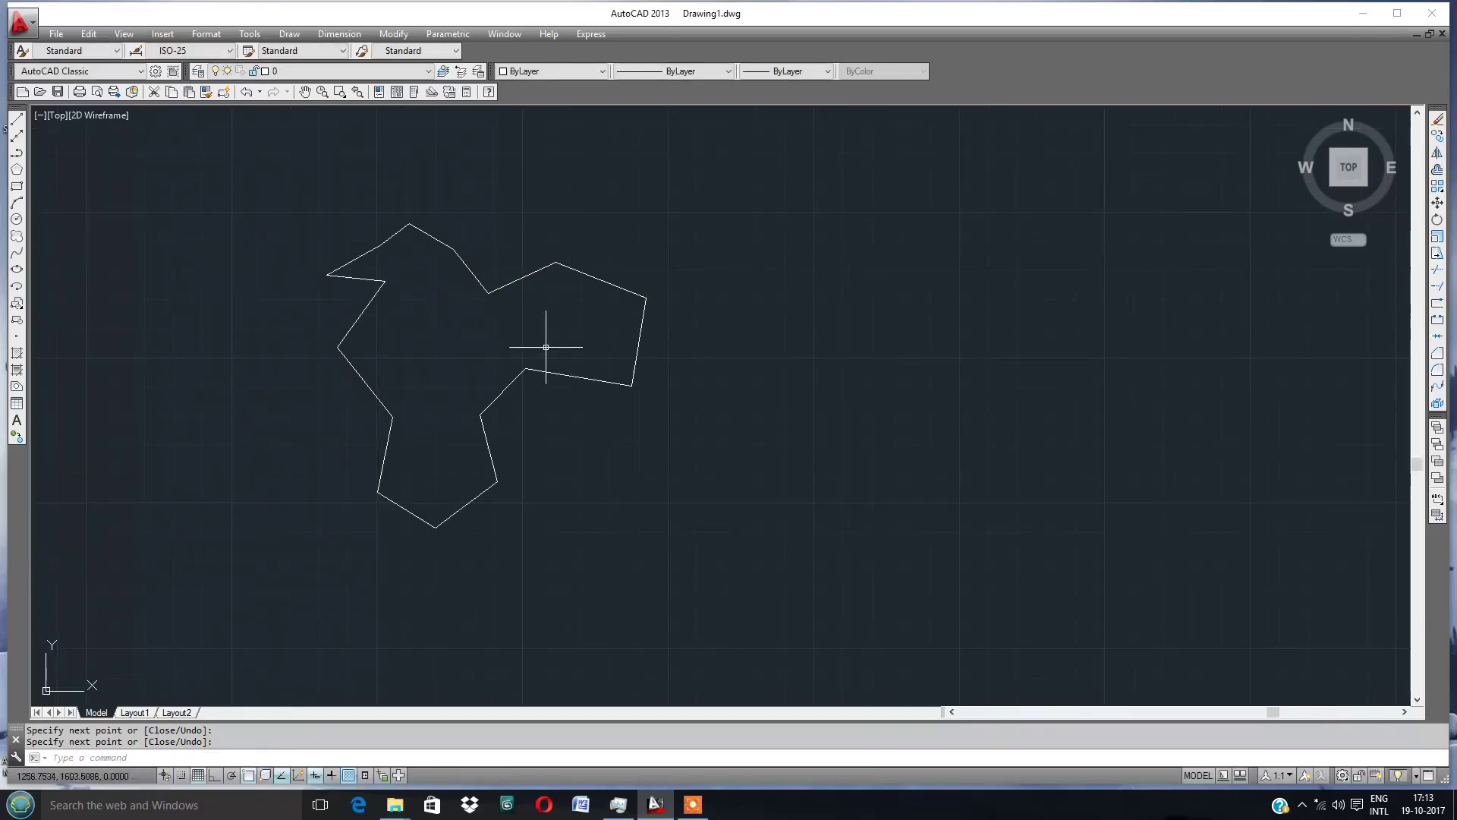
scroll(609, 319, up, 2)
middle_drag(592, 300, 575, 364)
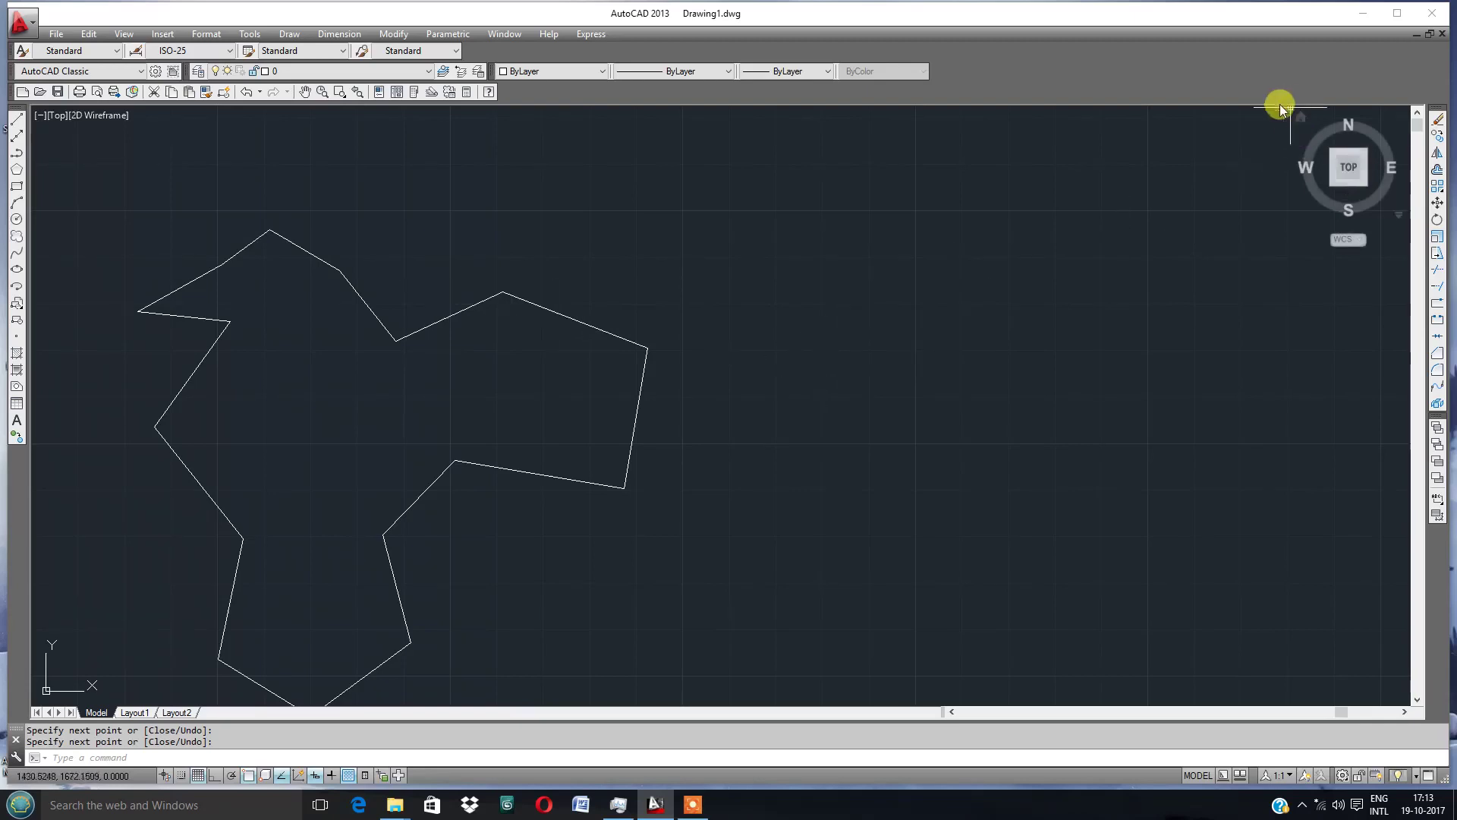
click(694, 805)
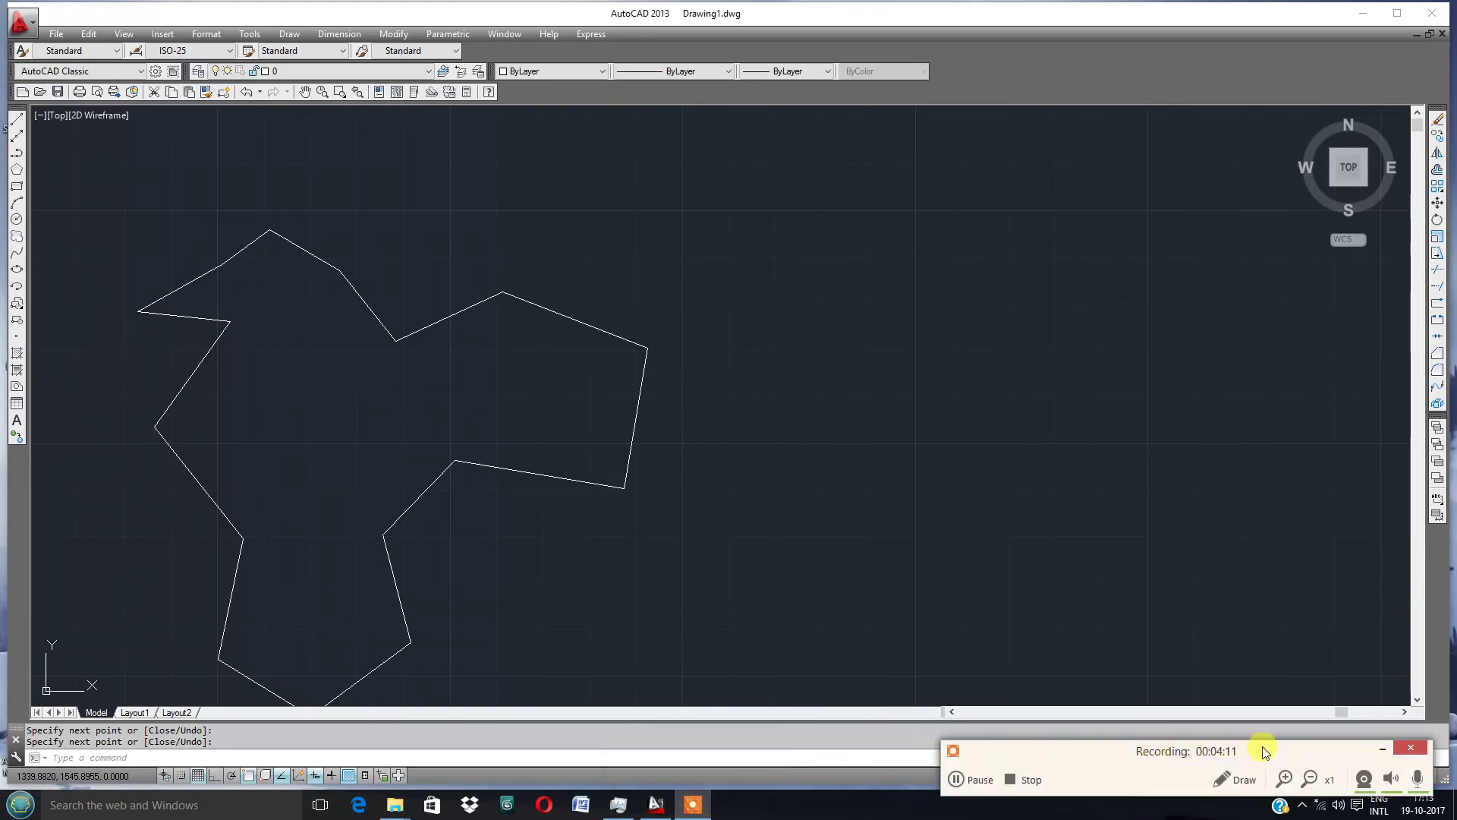